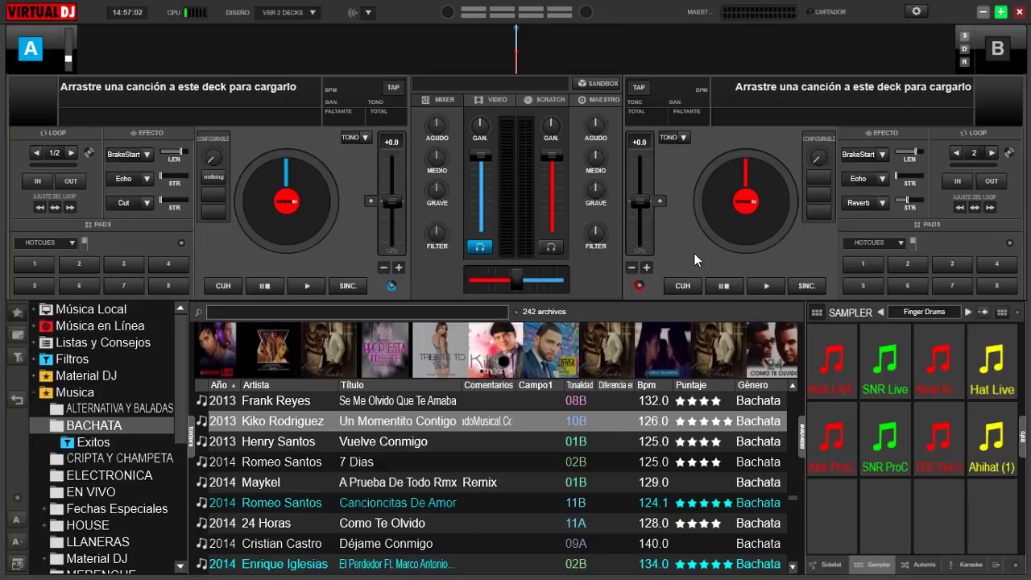
right_click(294, 420)
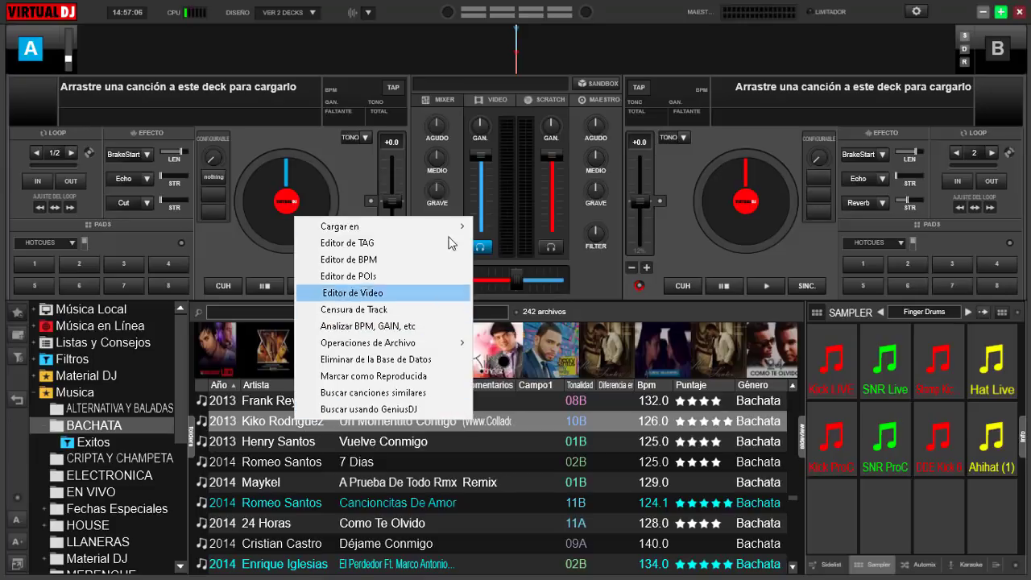
click(597, 275)
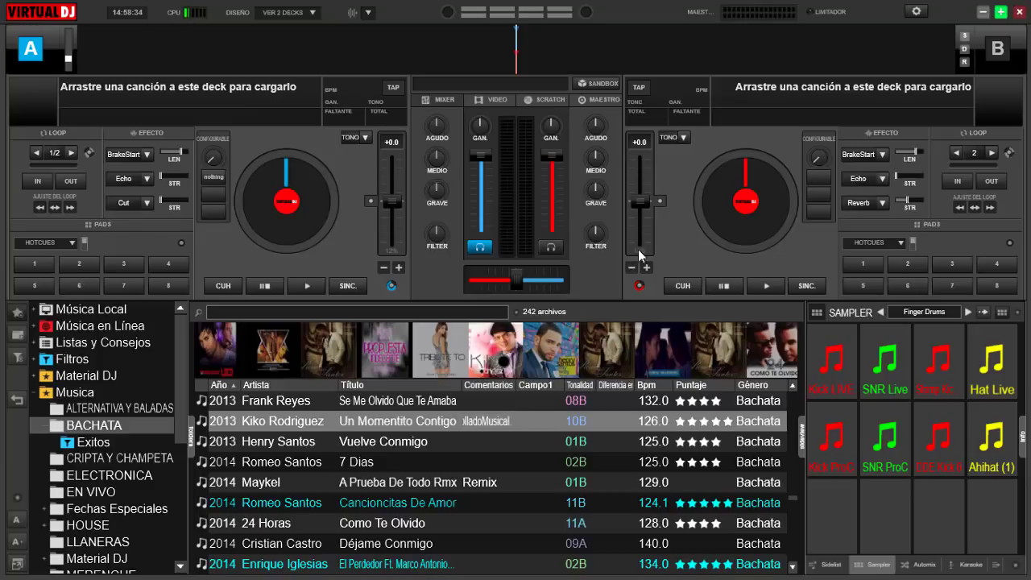
Find the readOnly option in the configuration by searching for "read" and set it to Si.
click(916, 11)
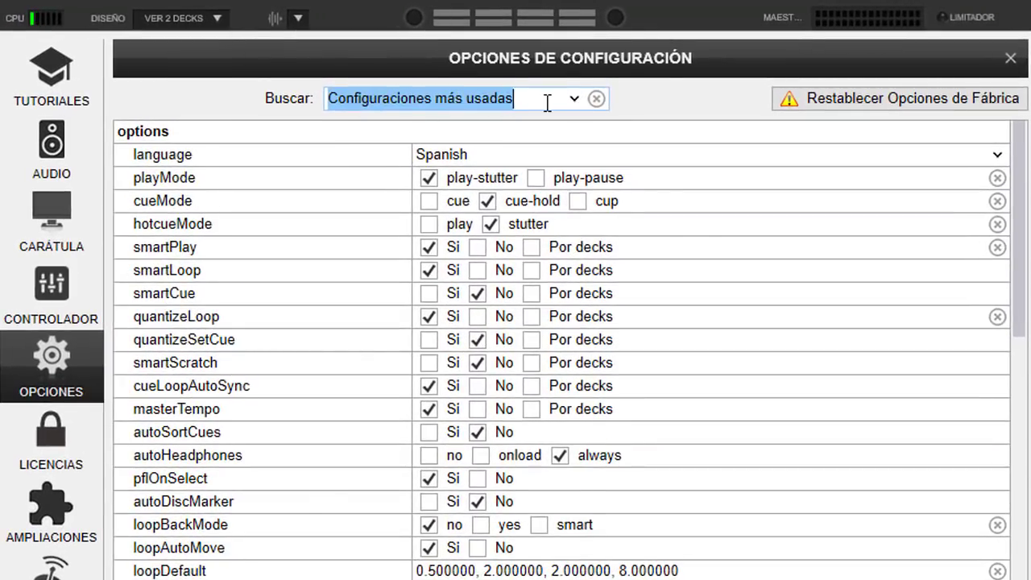
key(BackSpace)
text(read)
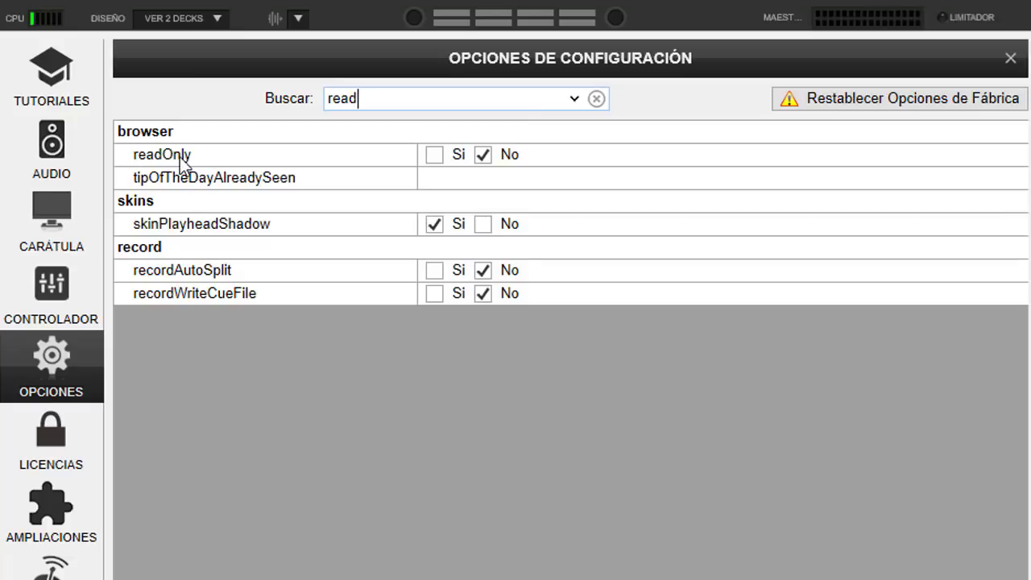
click(482, 154)
click(433, 155)
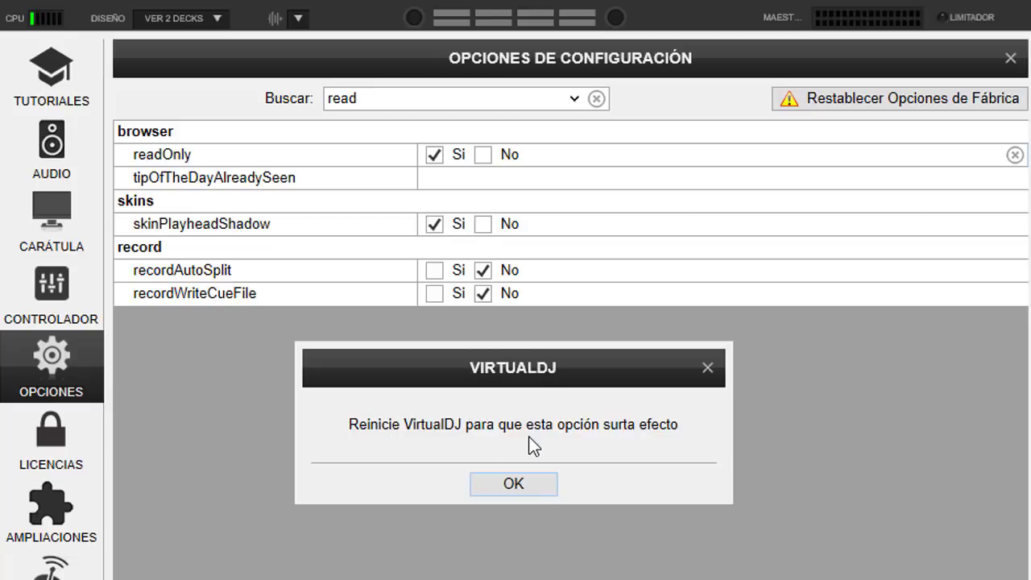
click(525, 485)
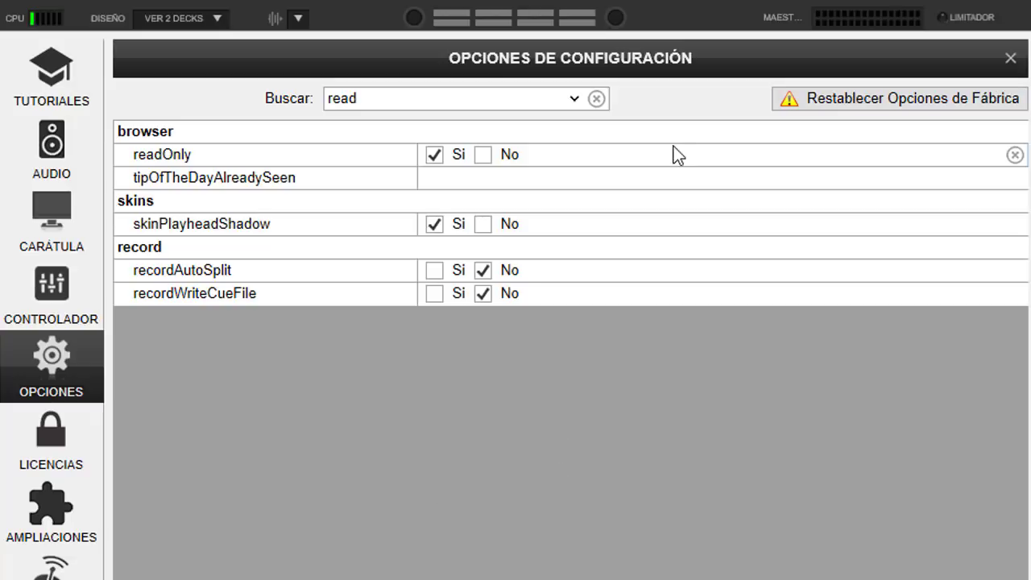
Set the readOnly option back to No and close the configuration options.
click(484, 157)
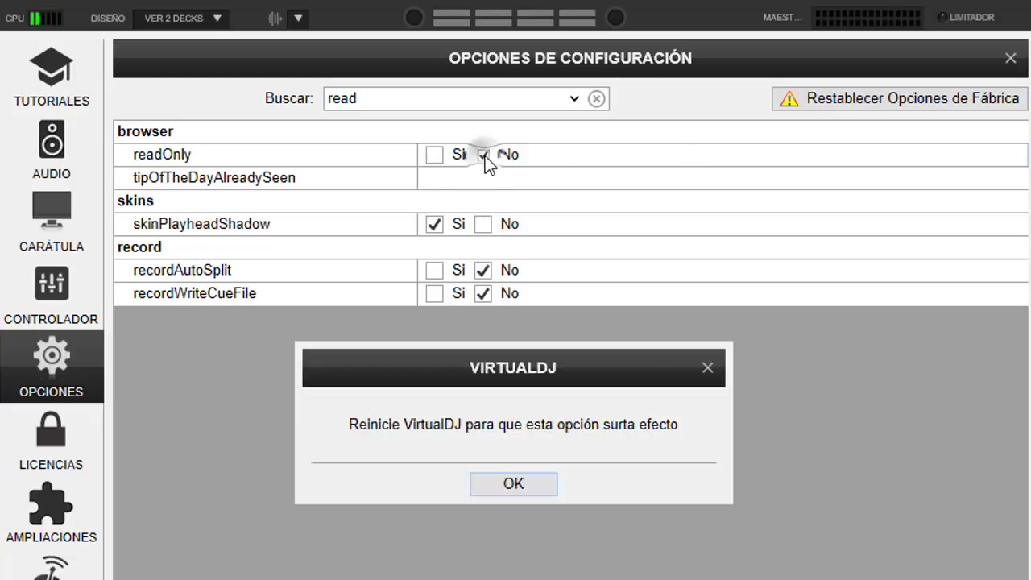
click(529, 483)
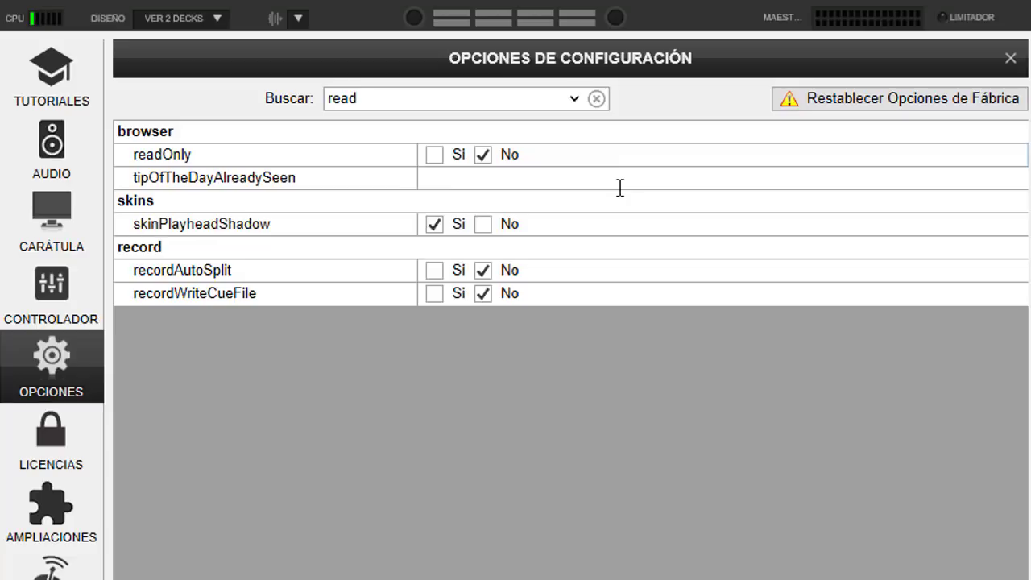
click(1012, 60)
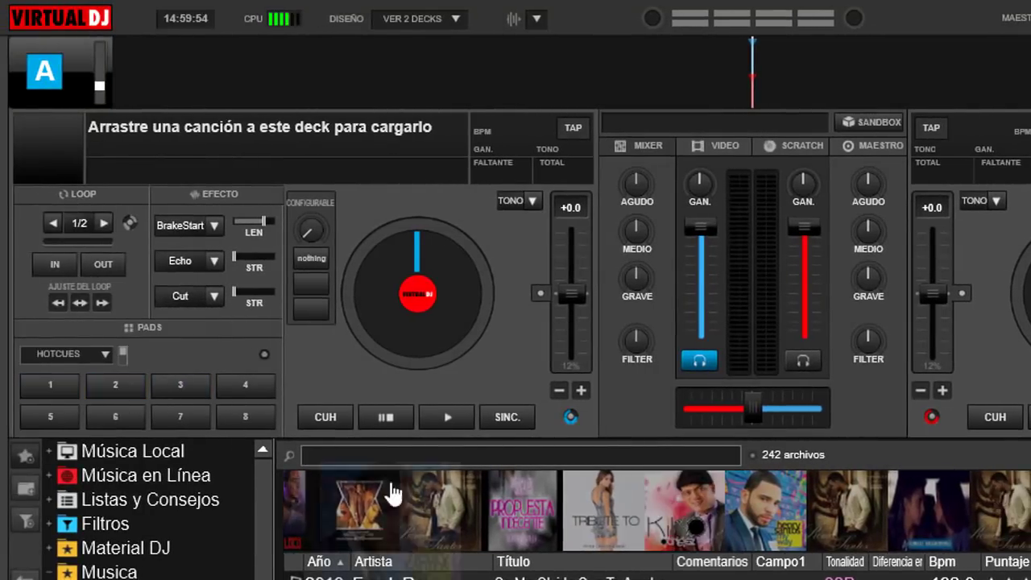
Load "Vuelve Conmigo" by Henry Santos onto deck A and set hot cue 1 with about 3:15 remaining.
drag(396, 491, 425, 311)
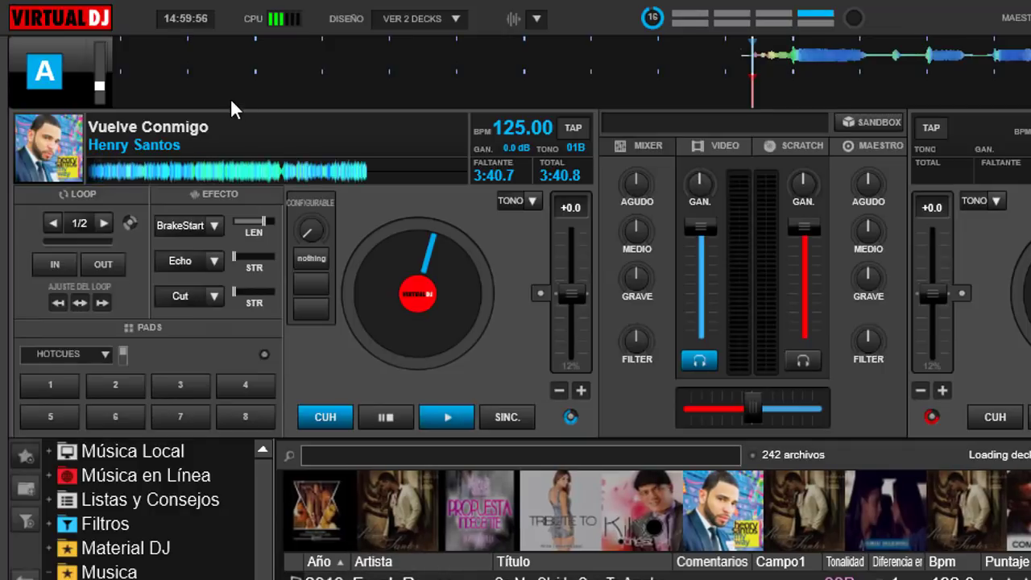
click(134, 172)
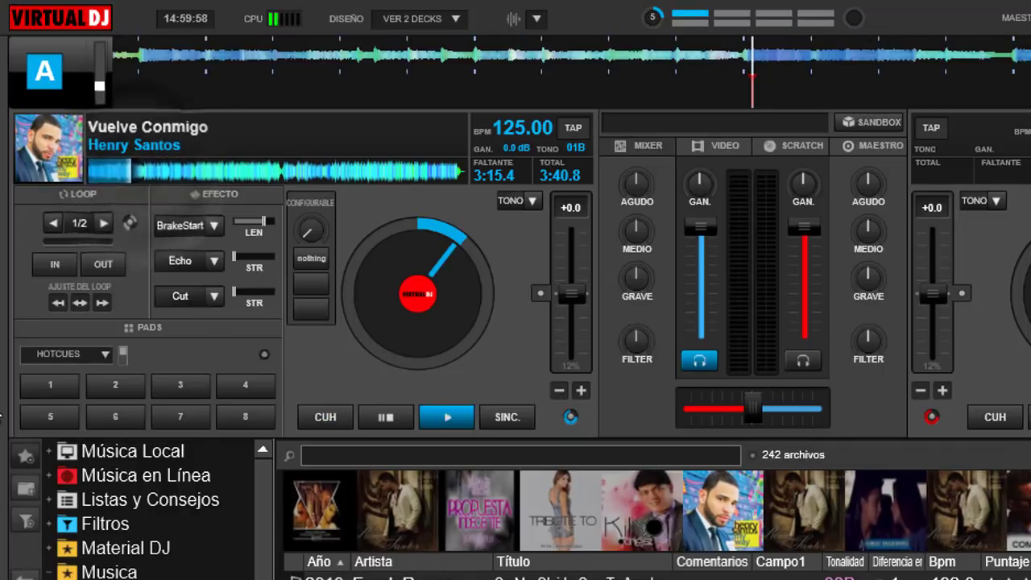
click(65, 383)
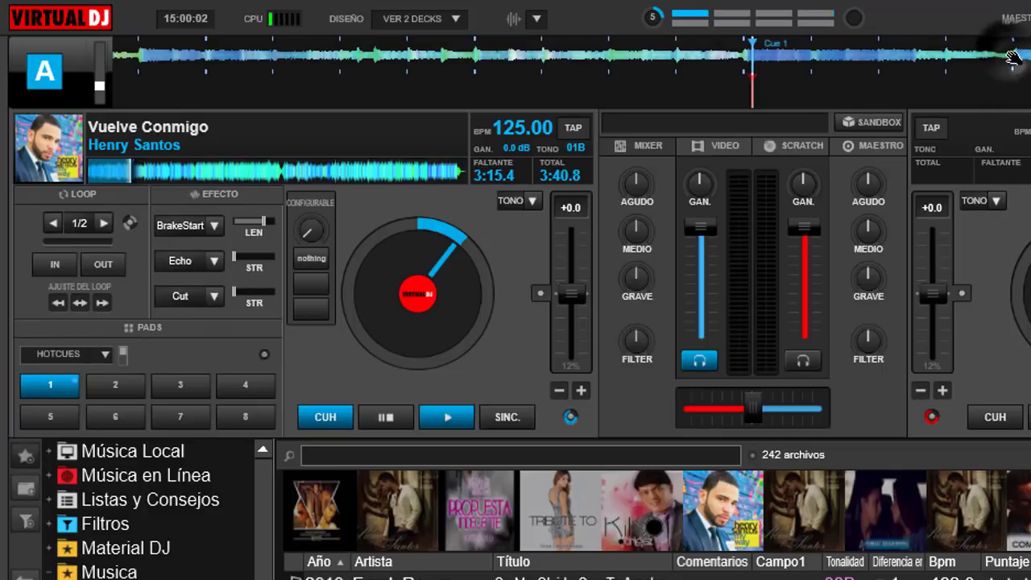
Set hot cue 2 with about 3:13 remaining and hot cue 4 with about 2:42 remaining on deck A.
mouse_move(1008, 54)
mouse_down()
mouse_move(721, 88)
mouse_move(749, 91)
mouse_up()
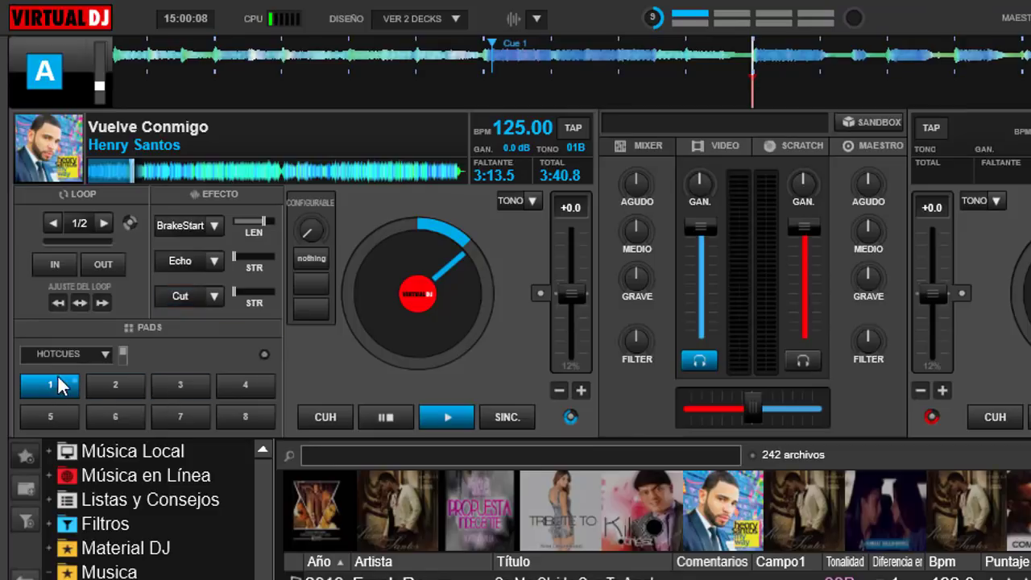
click(120, 388)
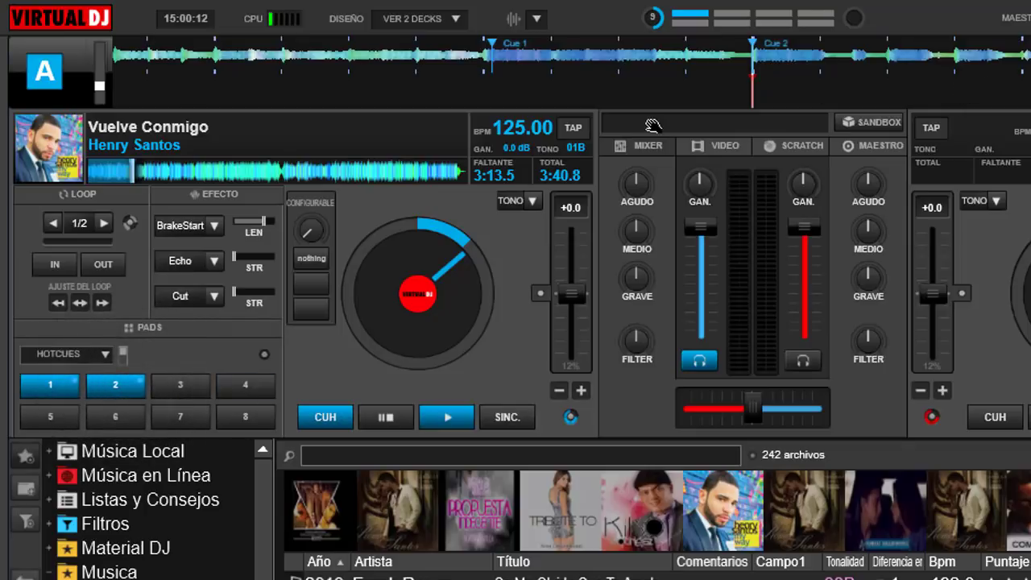
click(192, 169)
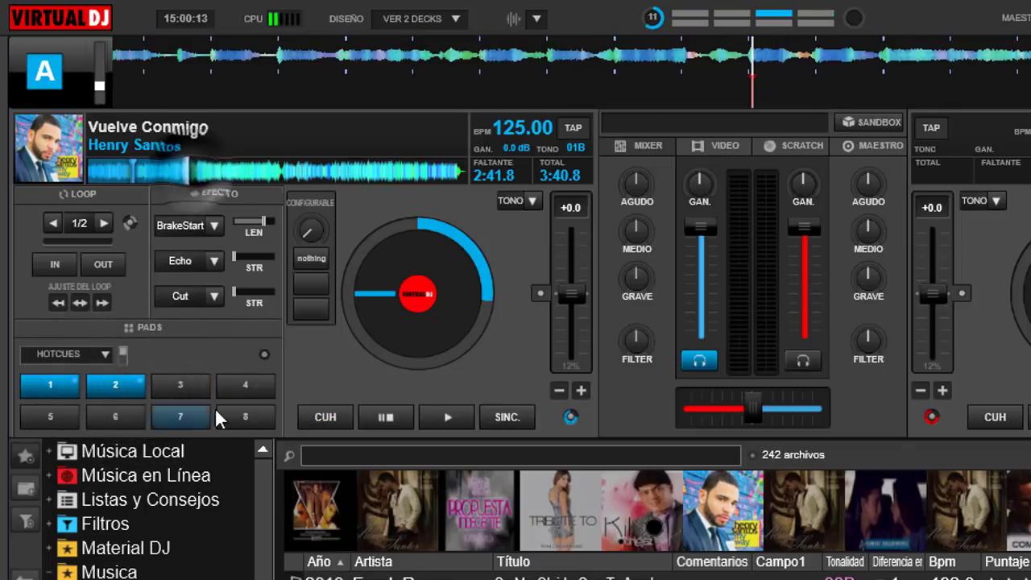
click(257, 383)
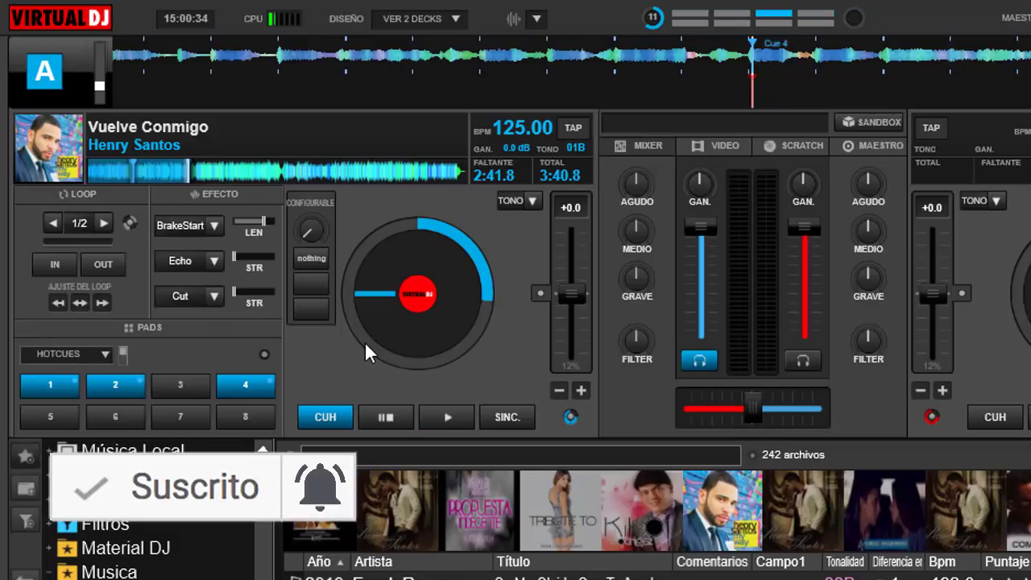
Turn on Read-only (Lock) for deck A's hot cues and try to set hot cue 3 with about 2:30 remaining.
click(266, 354)
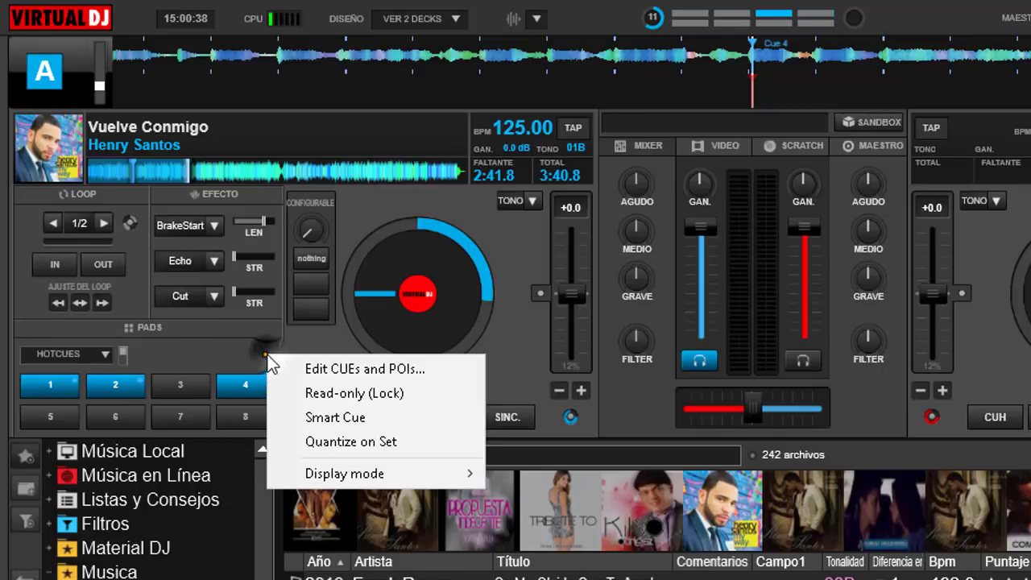
click(421, 395)
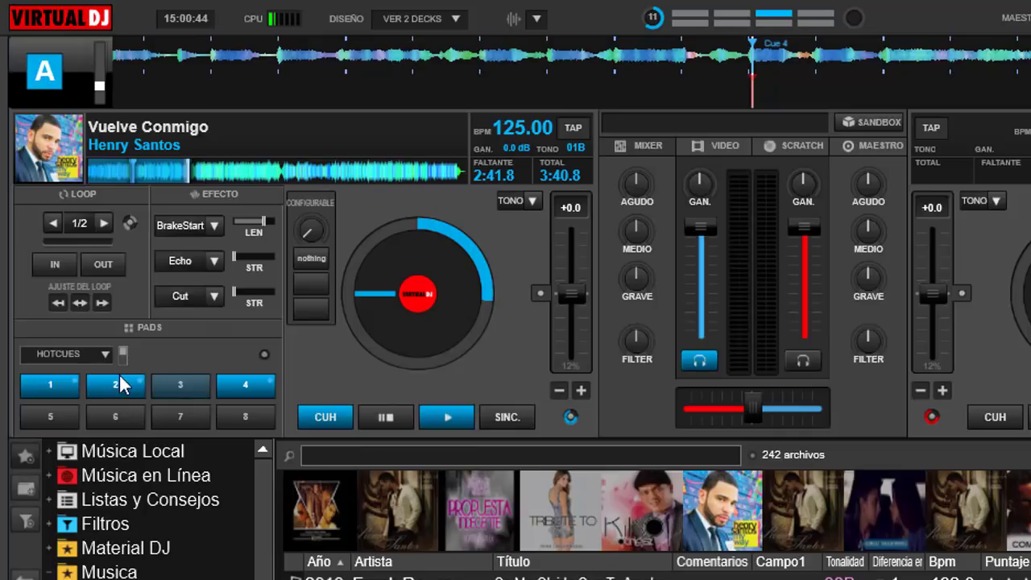
click(208, 168)
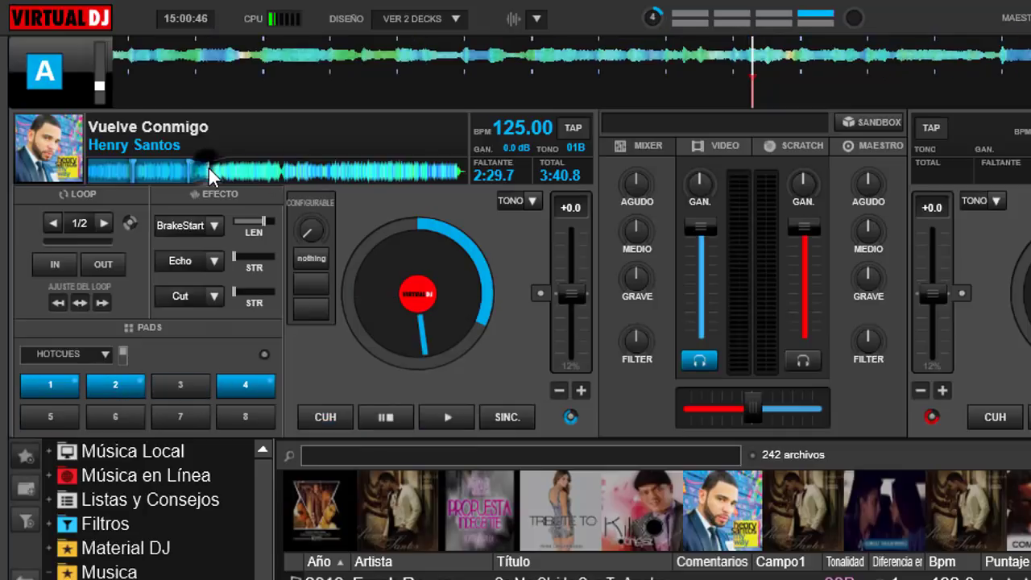
click(186, 385)
click(184, 384)
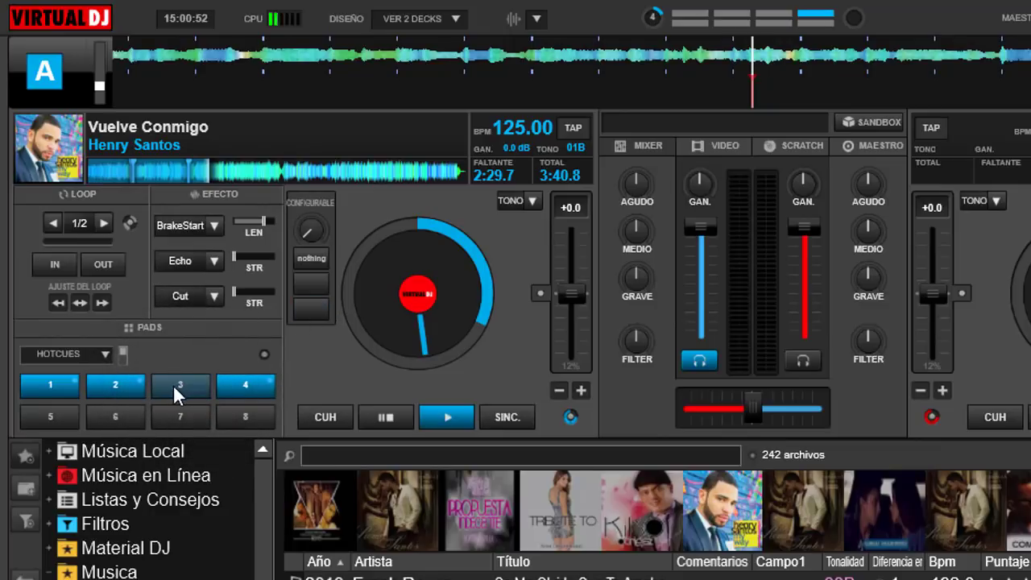
Trigger hot cues 1, 2 and 4 on deck A to check playback from each, ending on hot cue 1.
click(49, 386)
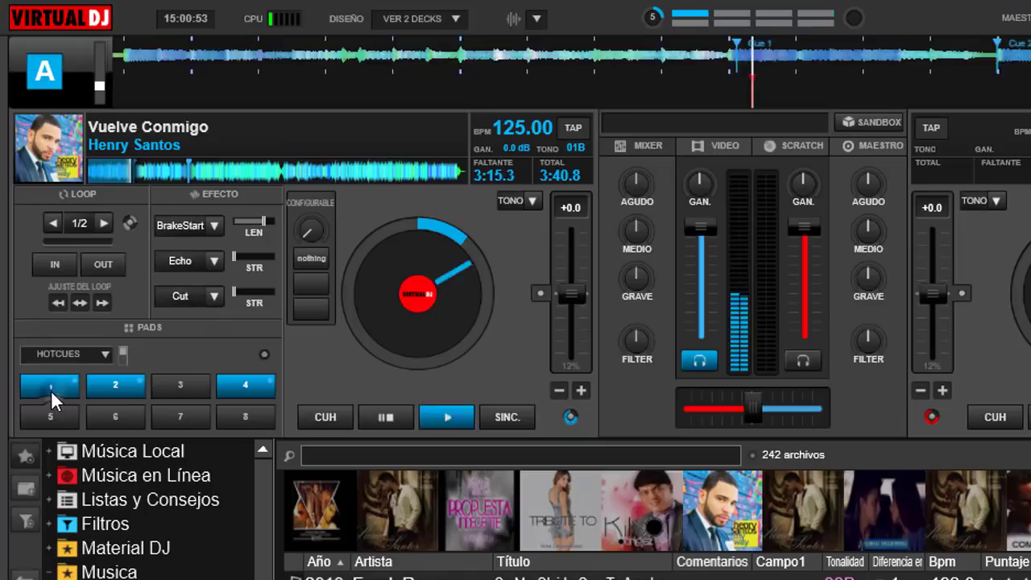
click(123, 392)
click(266, 396)
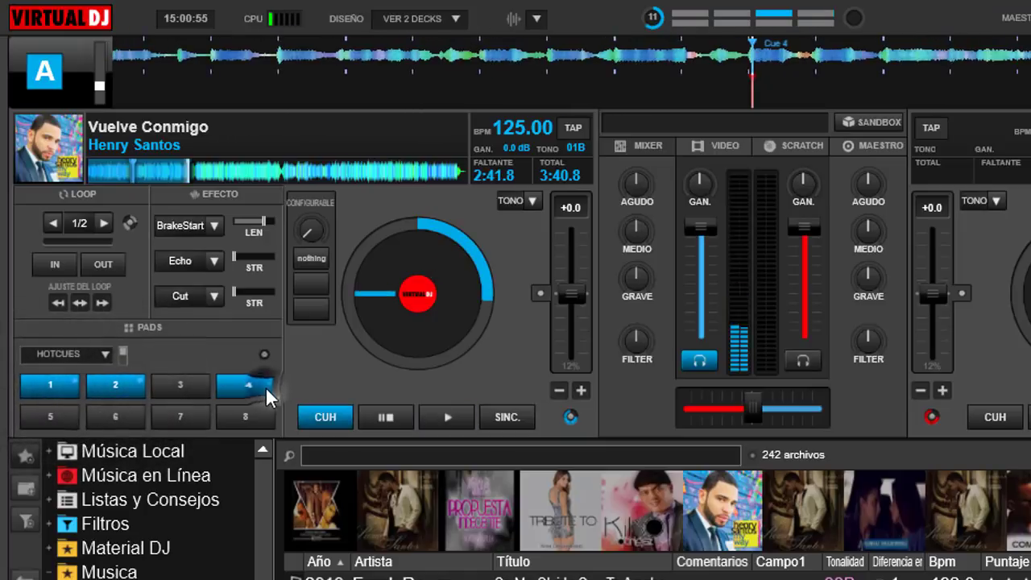
click(113, 393)
click(49, 388)
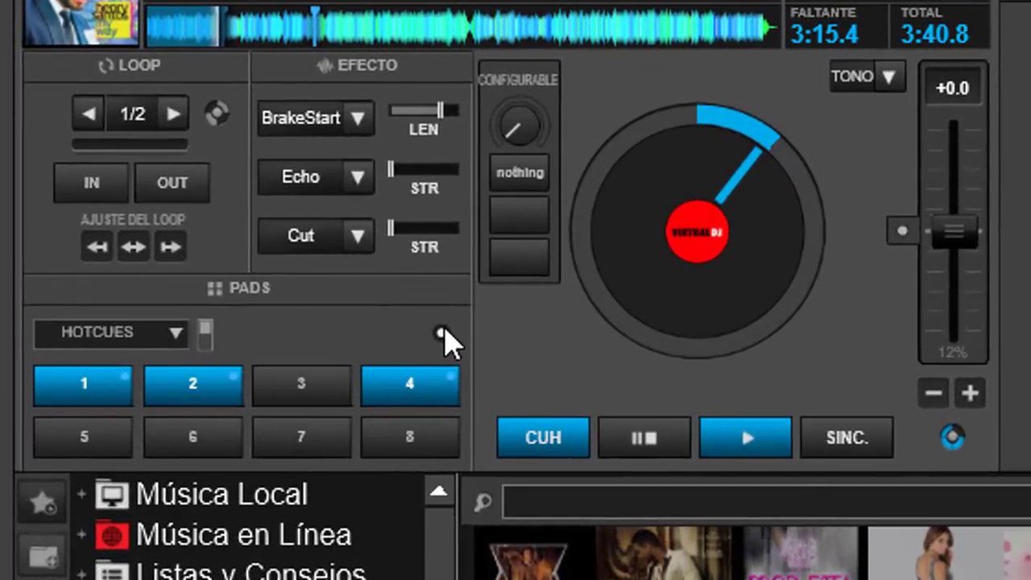
Turn off Read-only (Lock) for deck A's hot cues and delete hot cues 2, 4 and 1.
right_click(264, 354)
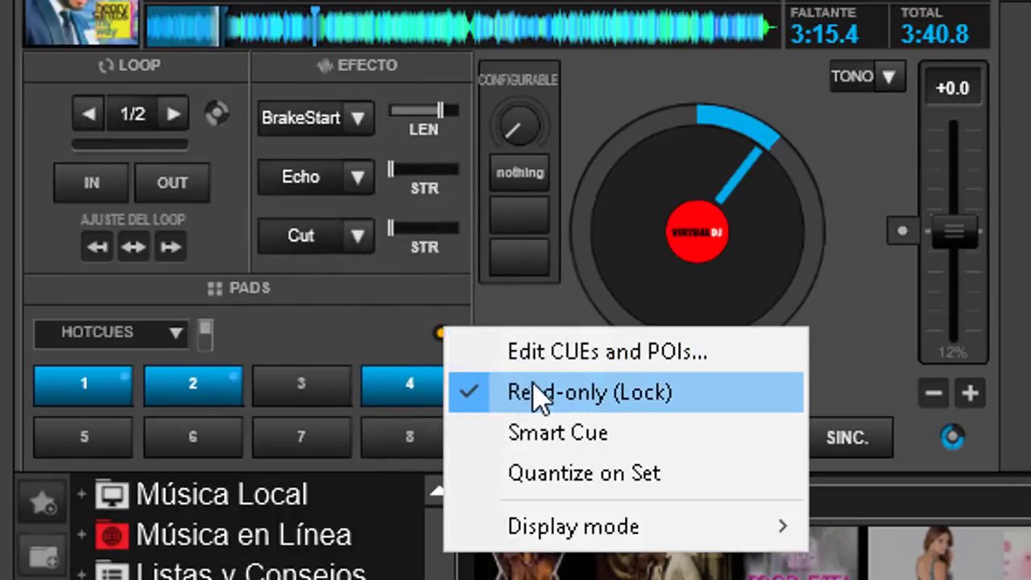
click(466, 388)
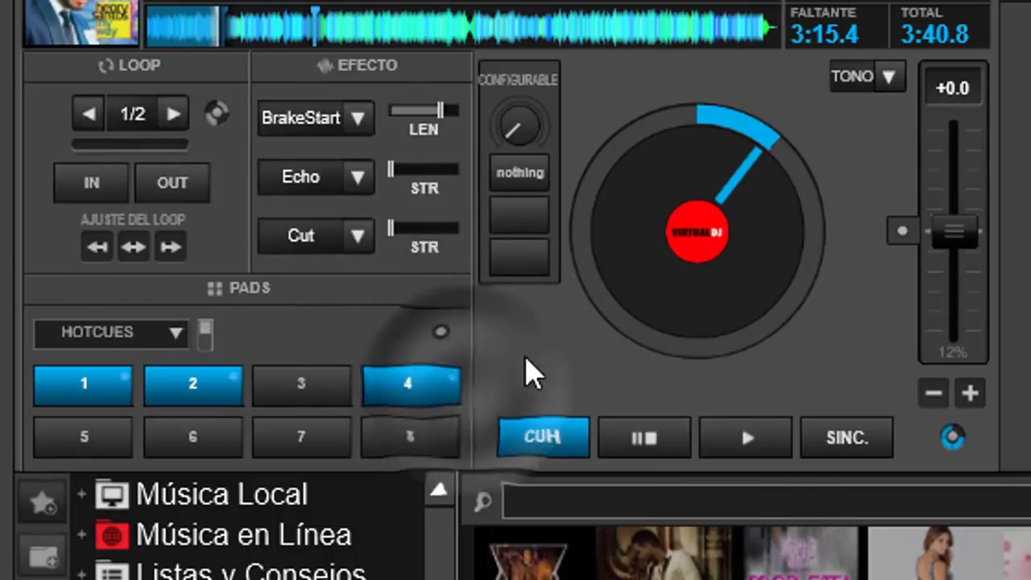
right_click(199, 395)
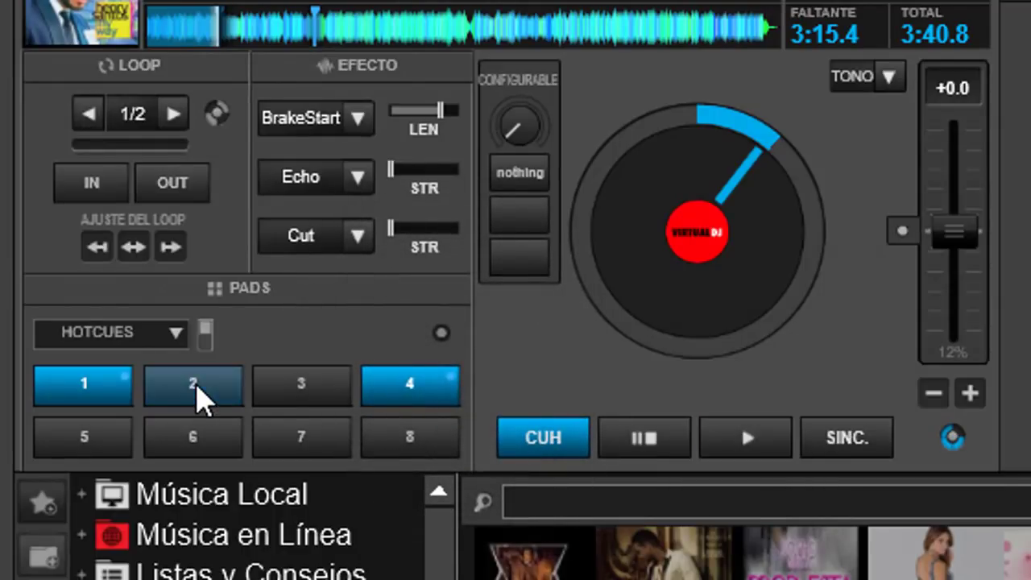
right_click(413, 395)
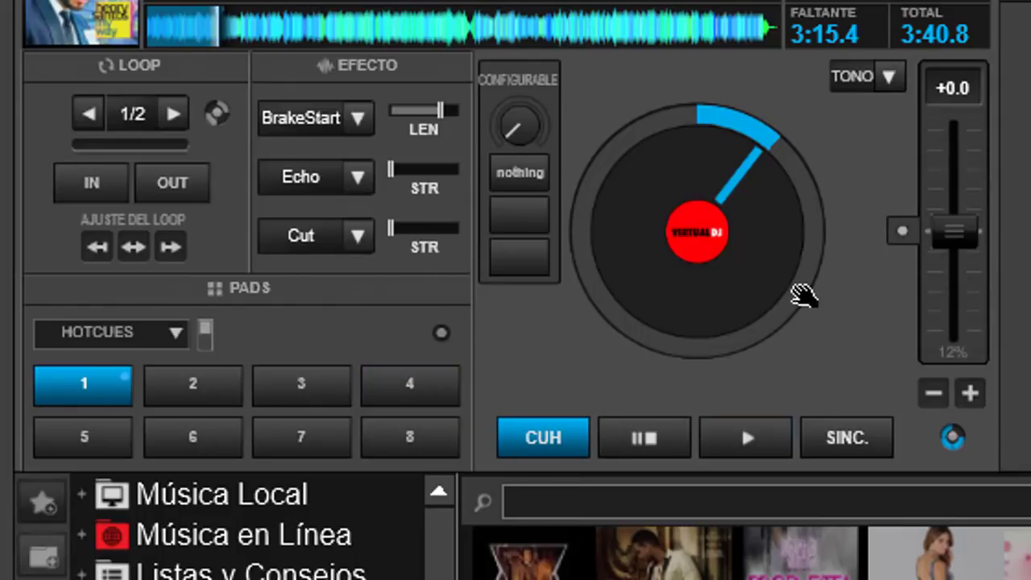
right_click(112, 395)
Set hot cue 2 at the current position on deck A and turn on Read-only (Lock) for the hot cues.
click(187, 394)
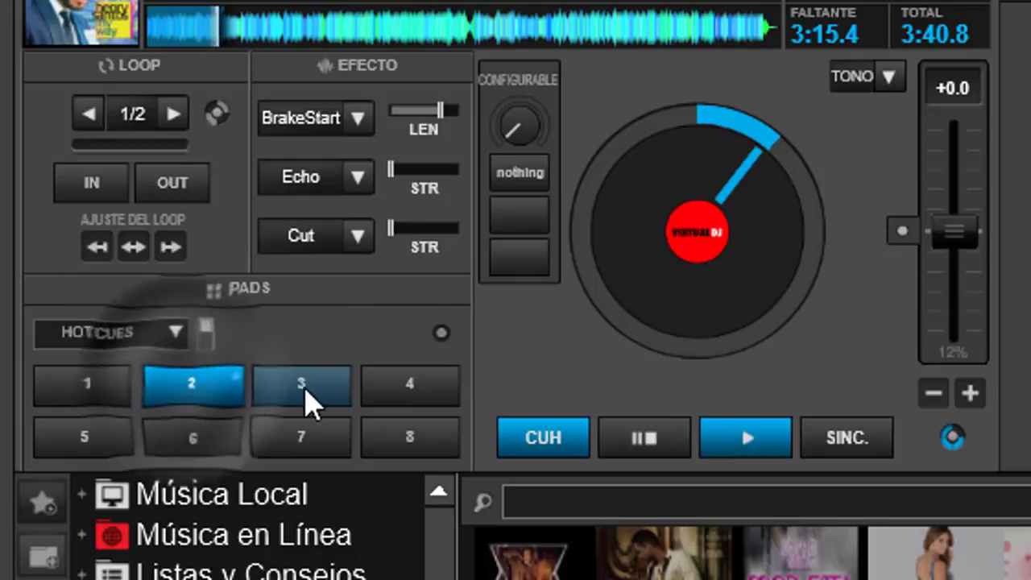
click(442, 333)
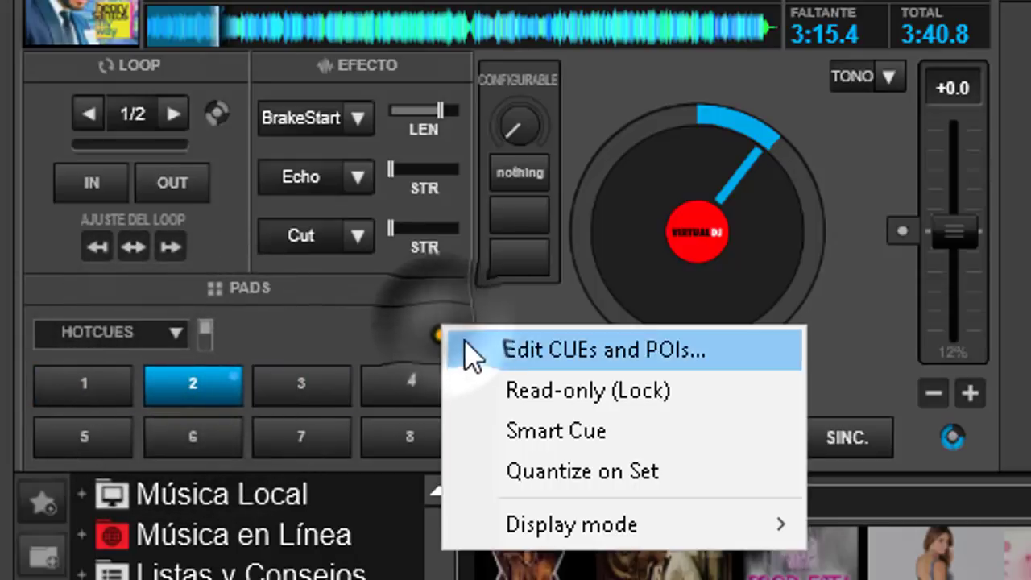
click(645, 395)
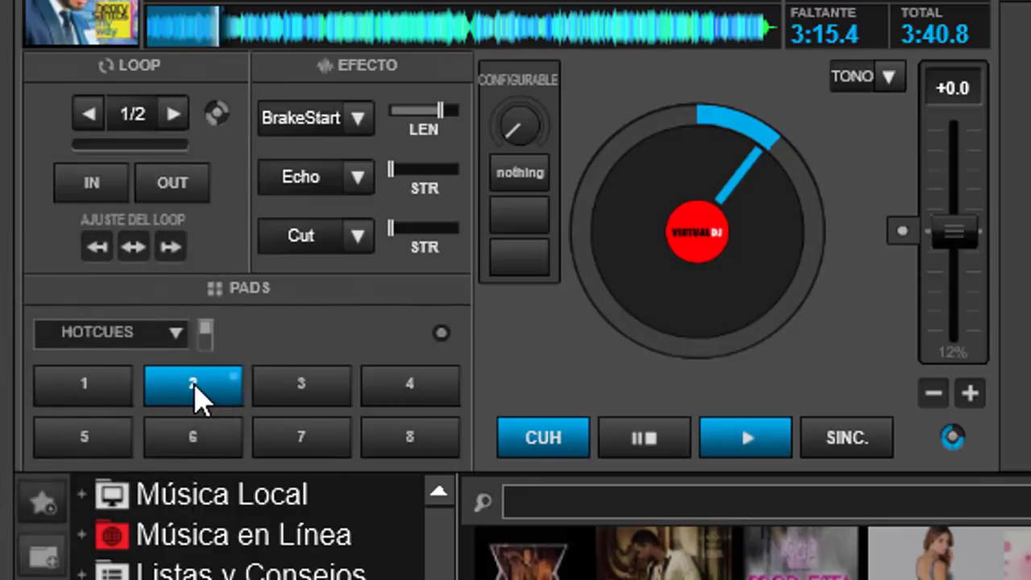
Turn off Read-only (Lock) for deck A's hot cues and bring up the cue selector above the pads.
click(442, 333)
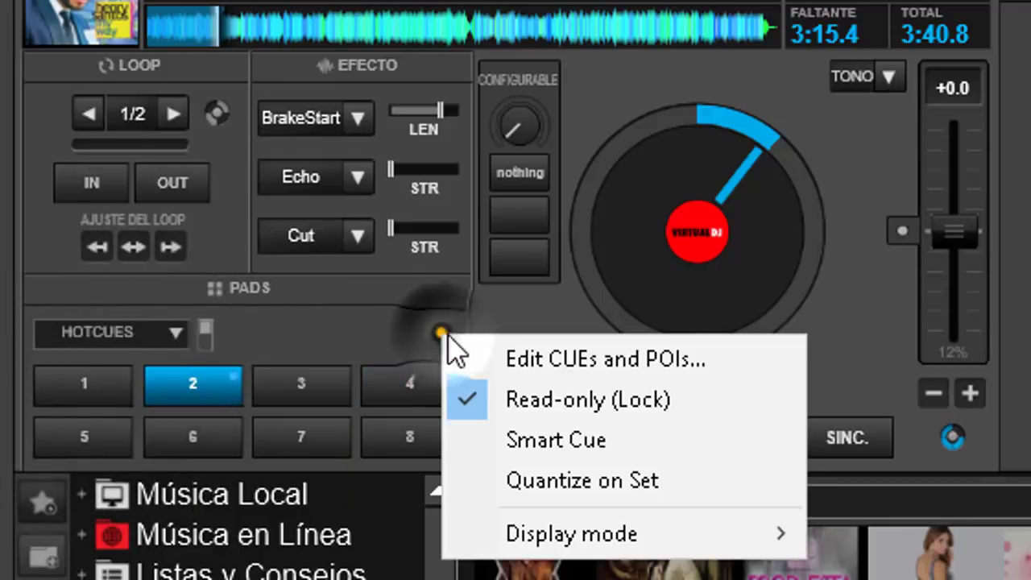
click(475, 404)
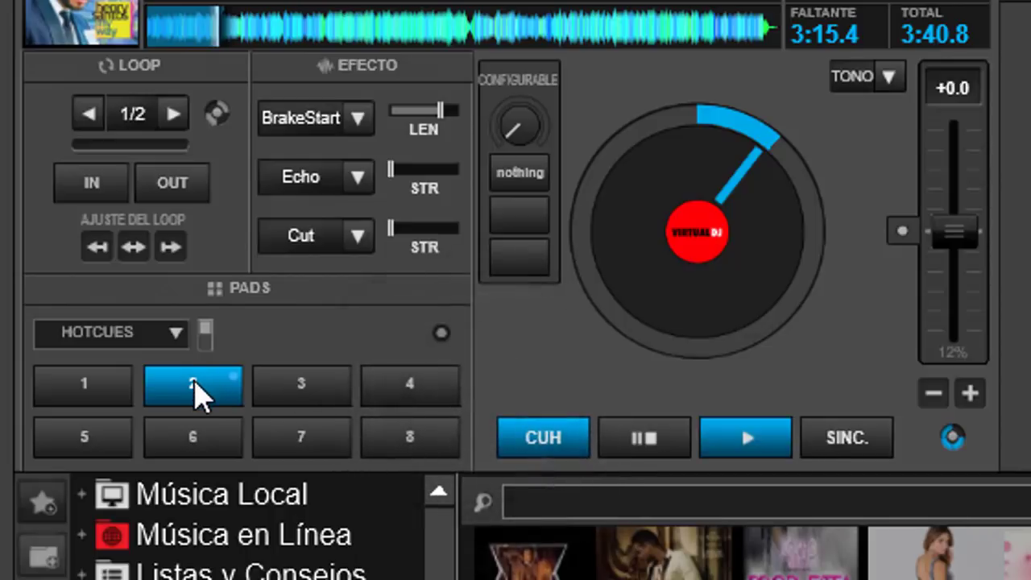
mouse_move(314, 349)
key(space)
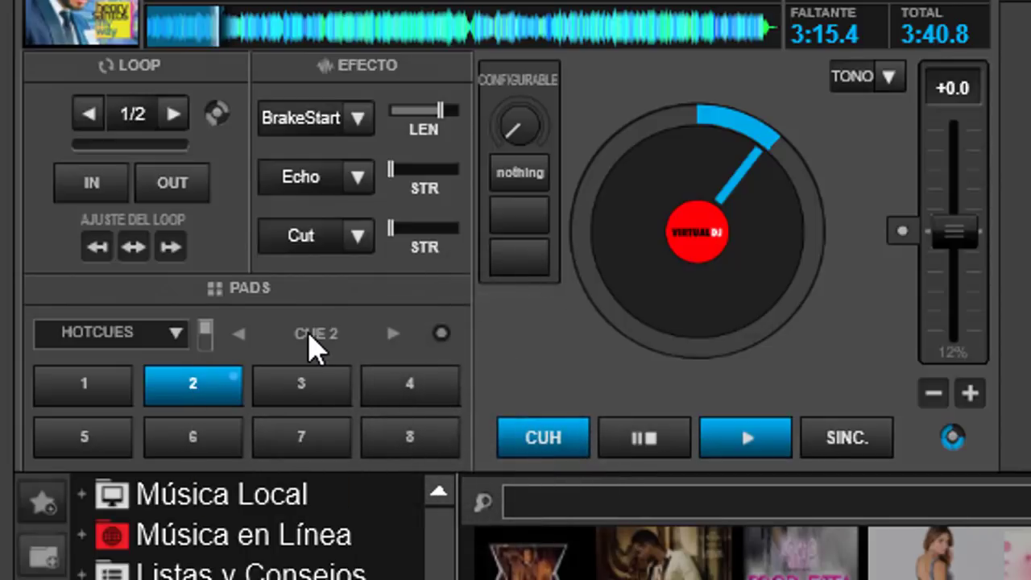